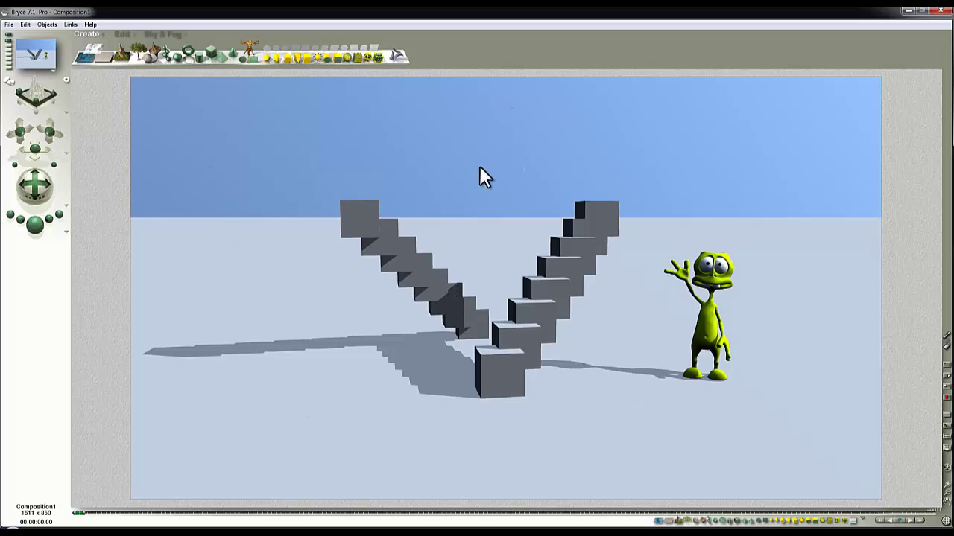
Step: Switch the palette above the toolbar to the Sky & Fog presets
{"action": "left_click", "coordinate": [156, 35]}
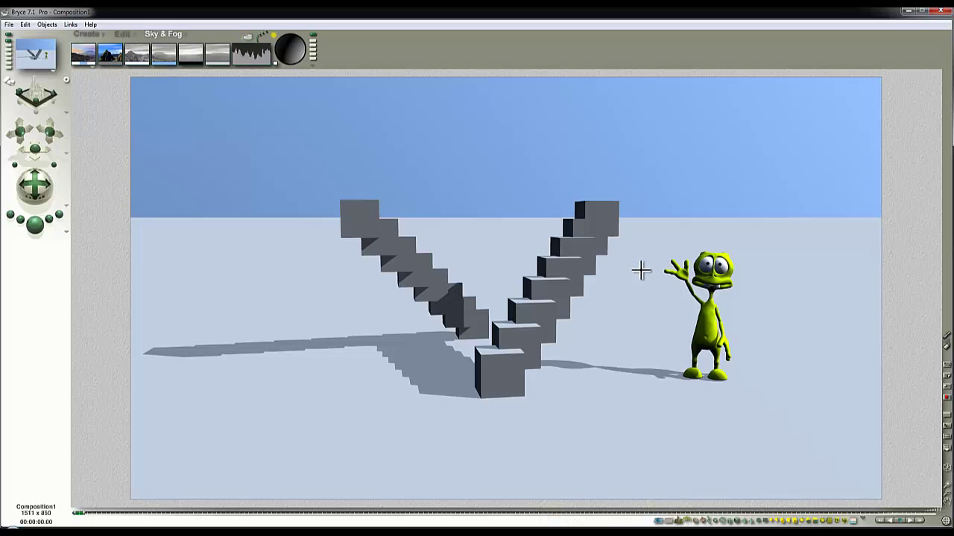
Step: Cycle the wireframe scene between top and side views
{"action": "key", "text": "3"}
{"action": "key", "text": "5"}
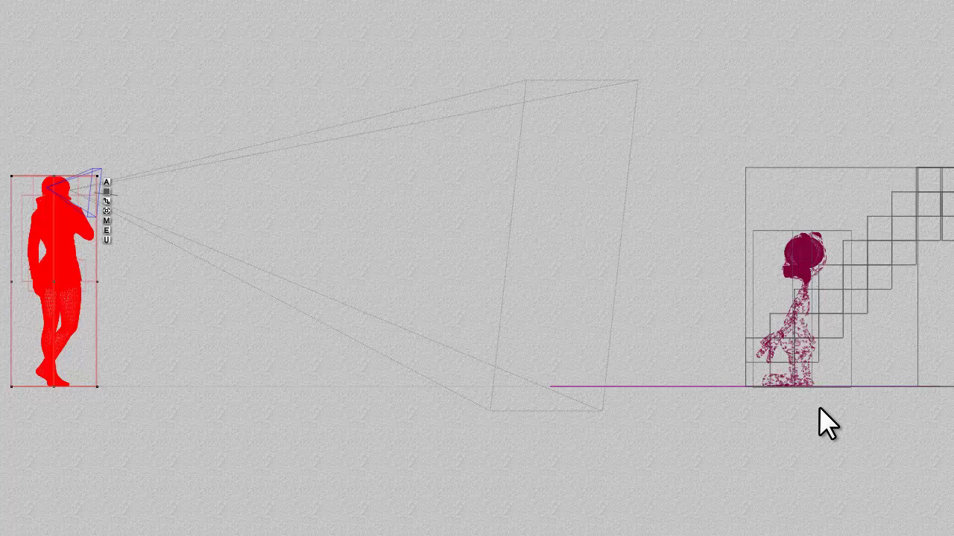
{"action": "key", "text": "ctrl+t"}
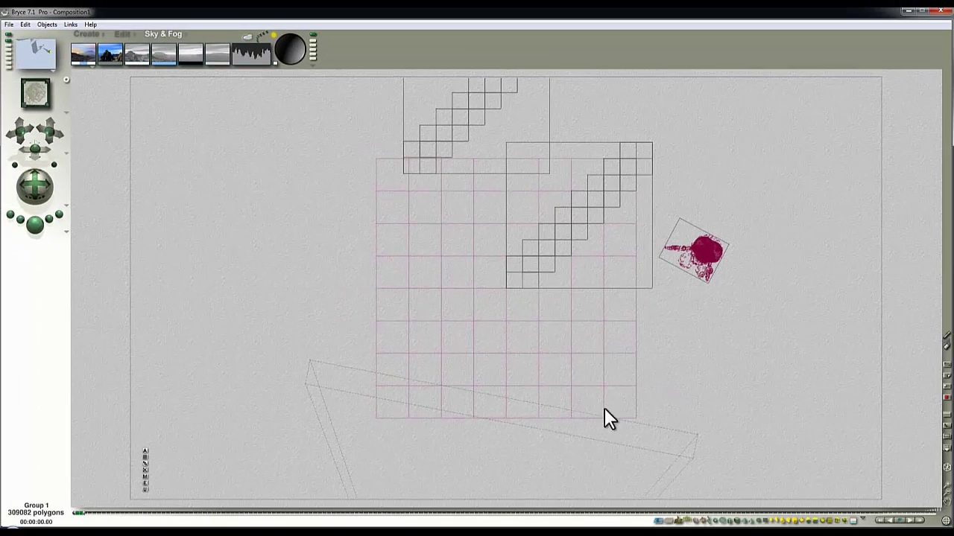
{"action": "key", "text": "ctrl+f"}
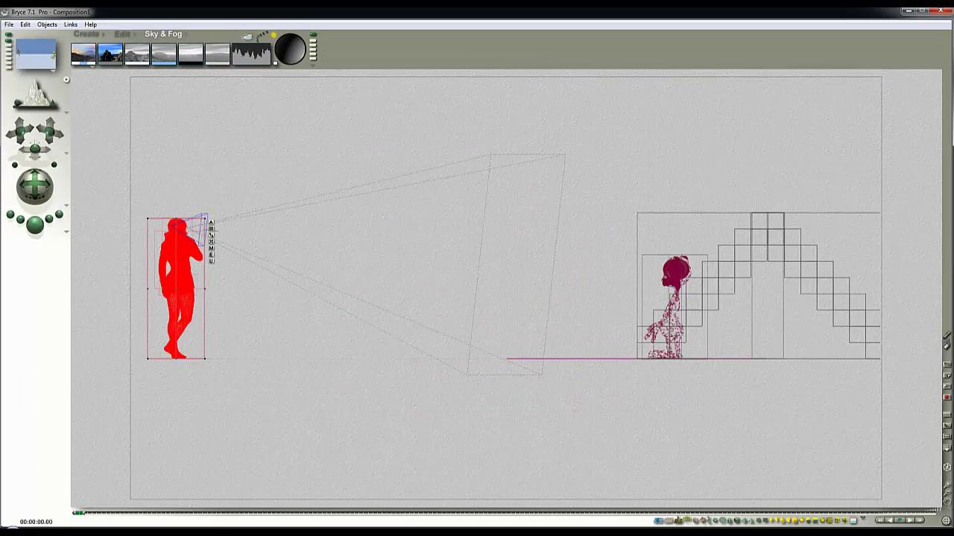
Step: Zoom out and pan to find the human figure by the camera, then return to perspective view
{"action": "left_click", "coordinate": [948, 498]}
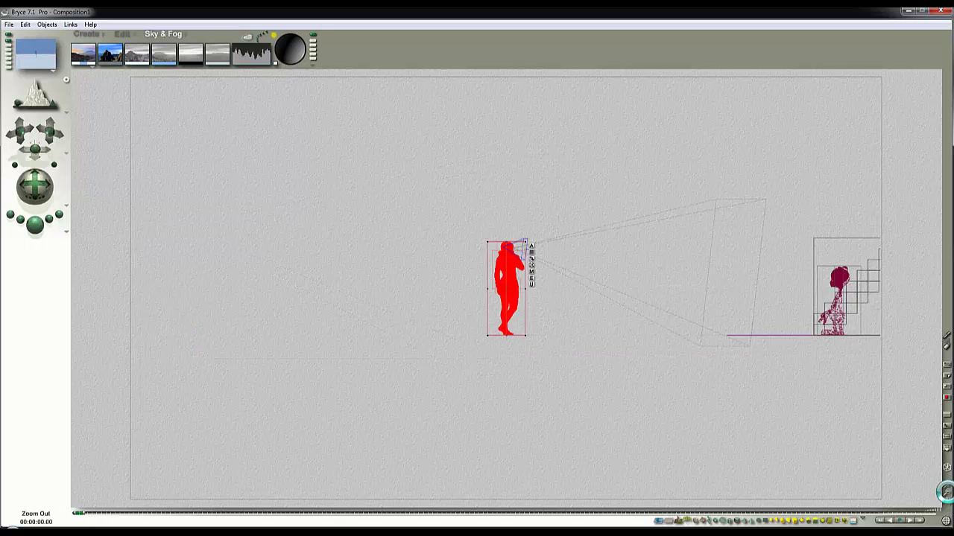
{"action": "left_click", "coordinate": [948, 498]}
{"action": "left_click", "coordinate": [948, 497]}
{"action": "left_click_drag", "start_coordinate": [945, 520], "coordinate": [686, 527]}
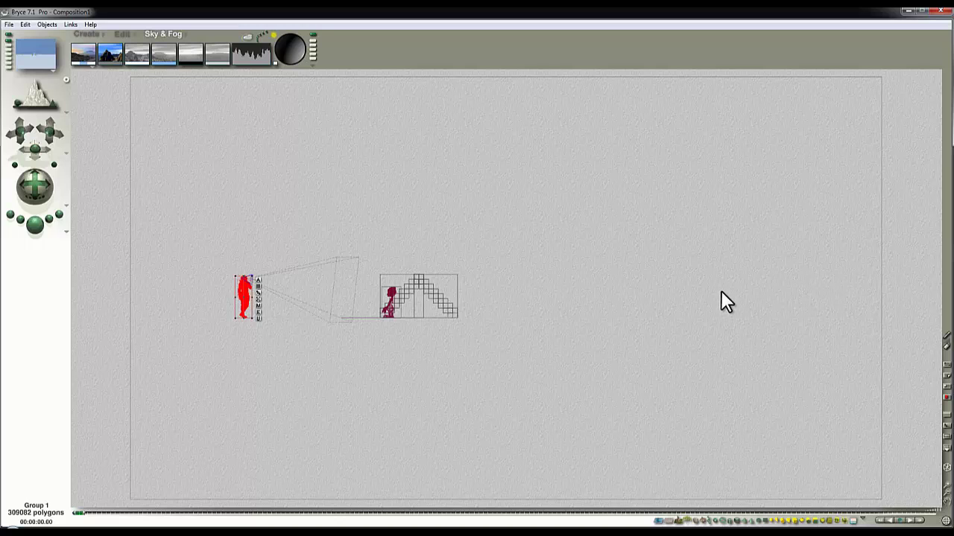
{"action": "key", "text": "1"}
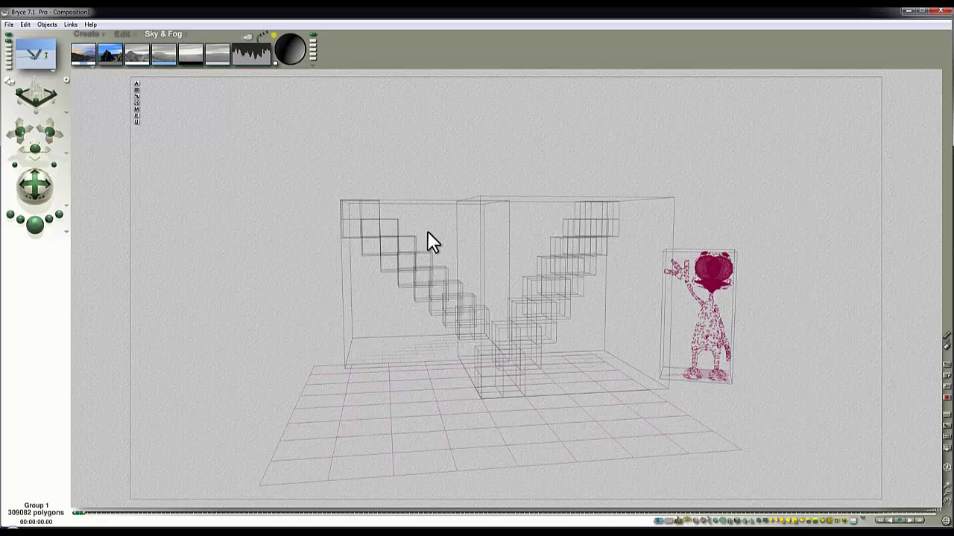
Step: Render a quick preview with Ctrl+R, then switch back to wireframe display
{"action": "key", "text": "ctrl+r"}
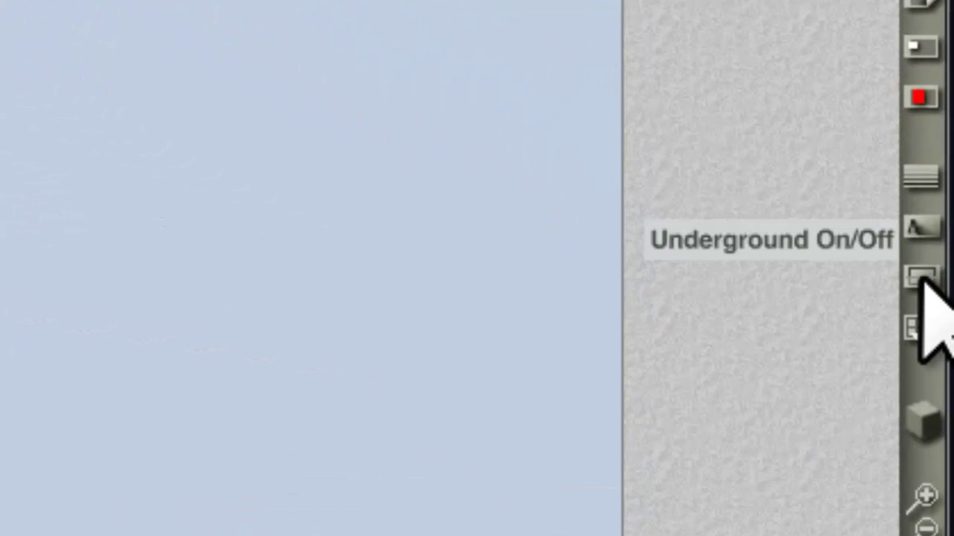
{"action": "left_click", "coordinate": [923, 281]}
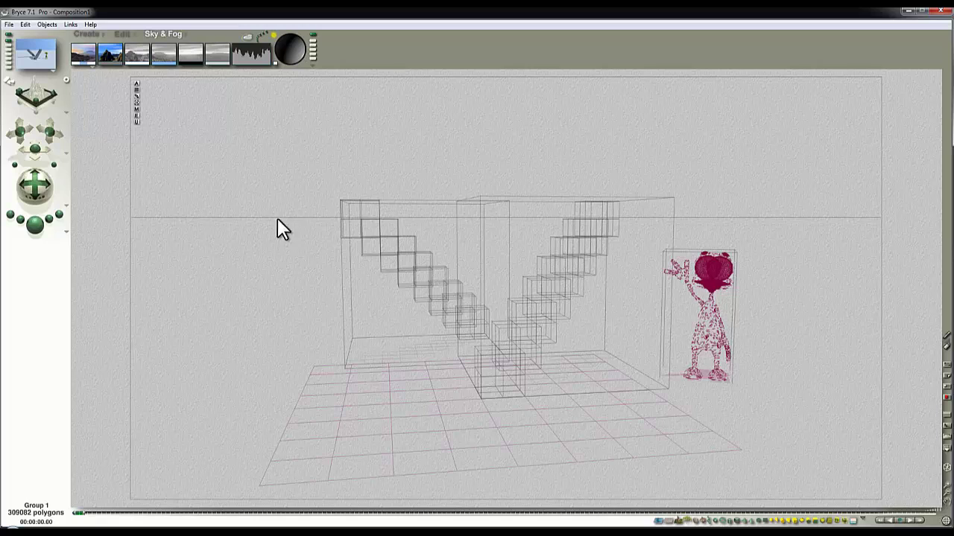
Step: In a zoomed-out top view, drag the human figure group from the camera to beside the alien
{"action": "key", "text": "3"}
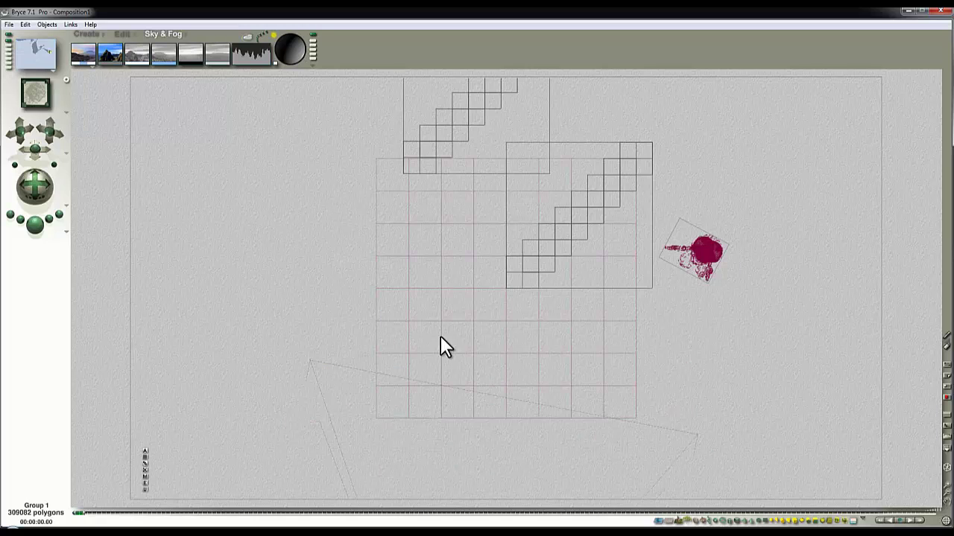
{"action": "left_click", "coordinate": [944, 491]}
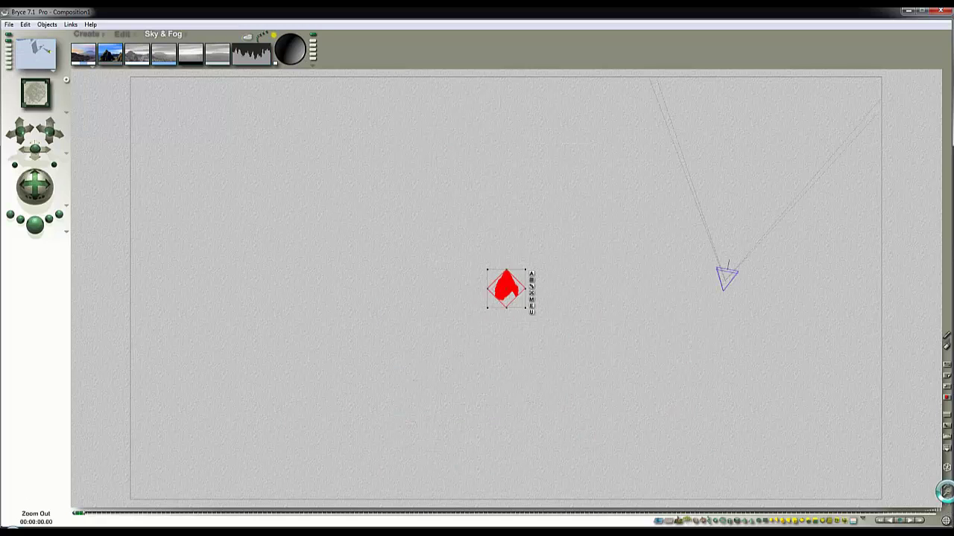
{"action": "left_click", "coordinate": [945, 492]}
{"action": "left_click_drag", "start_coordinate": [514, 297], "coordinate": [574, 87]}
{"action": "key", "text": "1"}
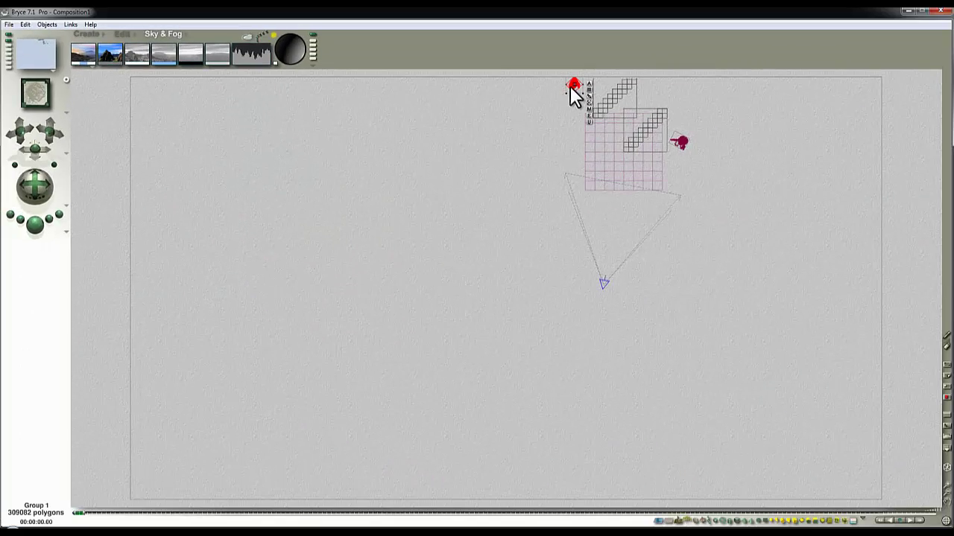
{"action": "left_click_drag", "start_coordinate": [574, 86], "coordinate": [591, 287]}
{"action": "key", "text": "1"}
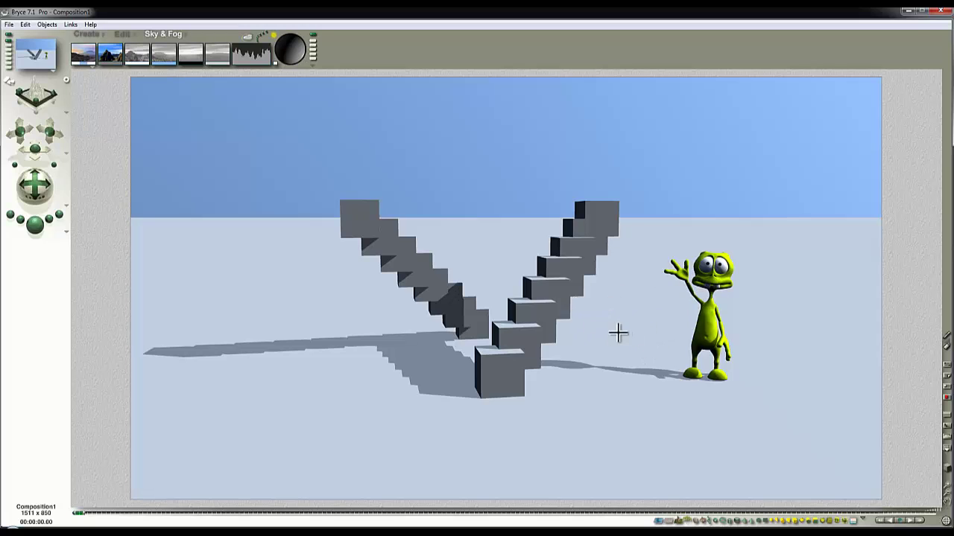
{"action": "key", "text": "2"}
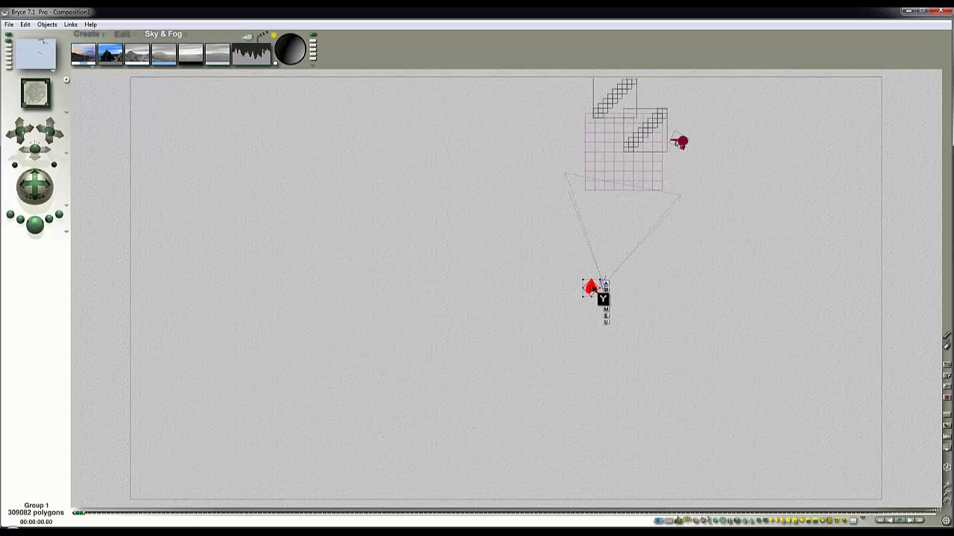
{"action": "left_click_drag", "start_coordinate": [591, 287], "coordinate": [658, 142]}
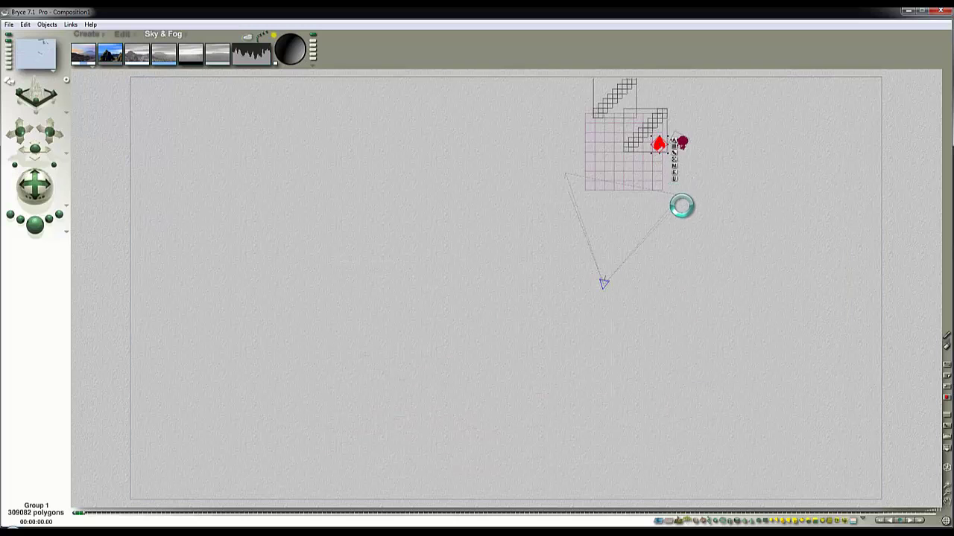
Step: Shrink the human figure to a tiny size, land it on the ground, and render the scene
{"action": "key", "text": "1"}
{"action": "left_click", "coordinate": [120, 35]}
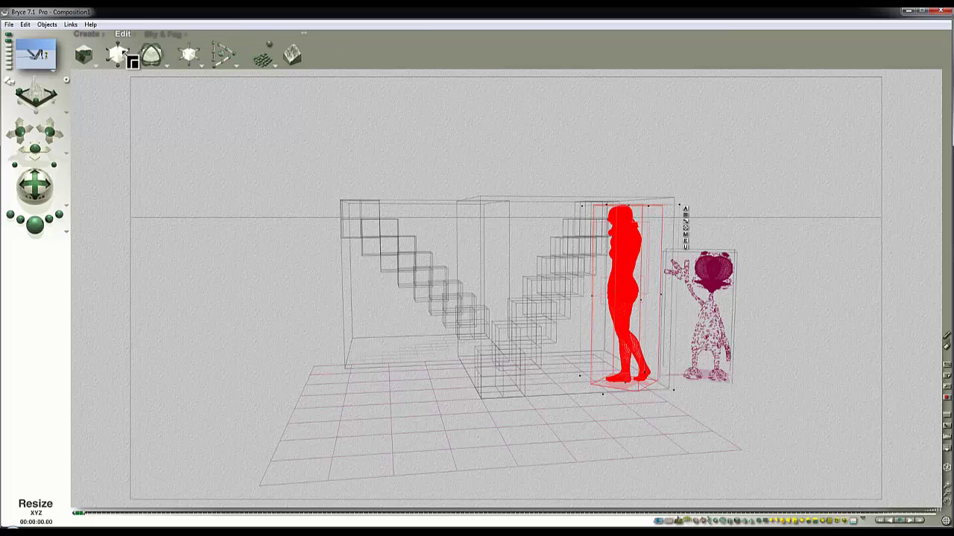
{"action": "left_click_drag", "start_coordinate": [128, 63], "coordinate": [120, 61]}
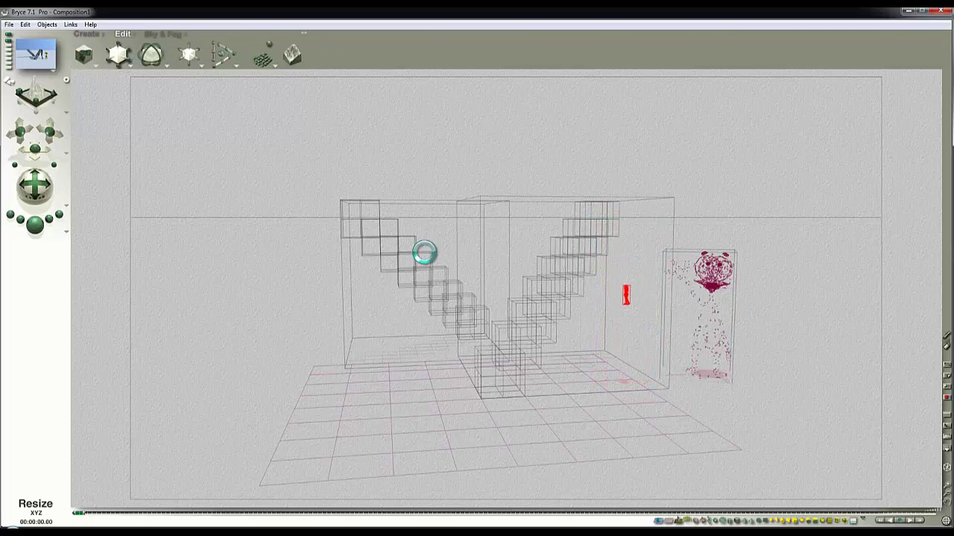
{"action": "key", "text": "d"}
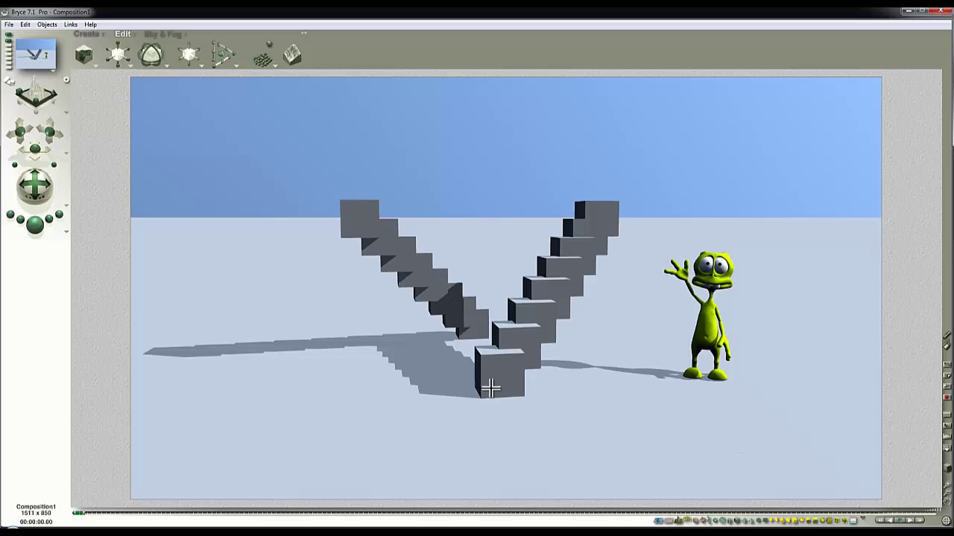
{"action": "left_click", "coordinate": [34, 223]}
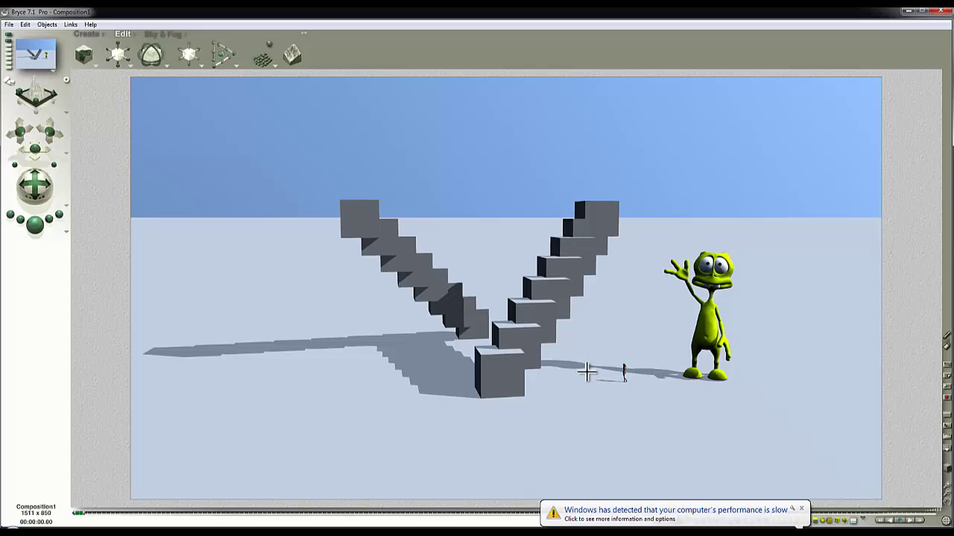
Step: Lower and rotate the camera near ground level, then render from that low angle
{"action": "left_click_drag", "start_coordinate": [50, 133], "coordinate": [50, 133]}
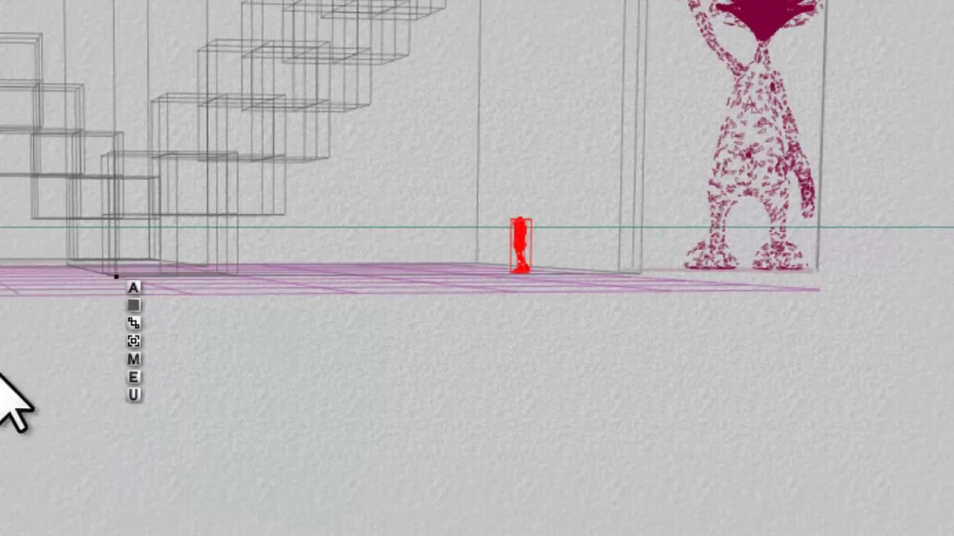
{"action": "left_click_drag", "start_coordinate": [35, 186], "coordinate": [42, 189]}
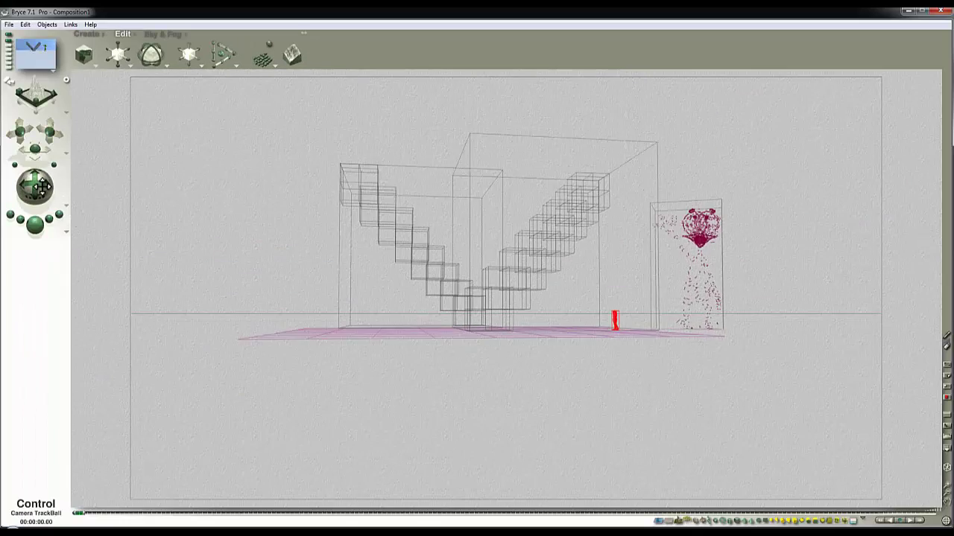
{"action": "left_click", "coordinate": [37, 227]}
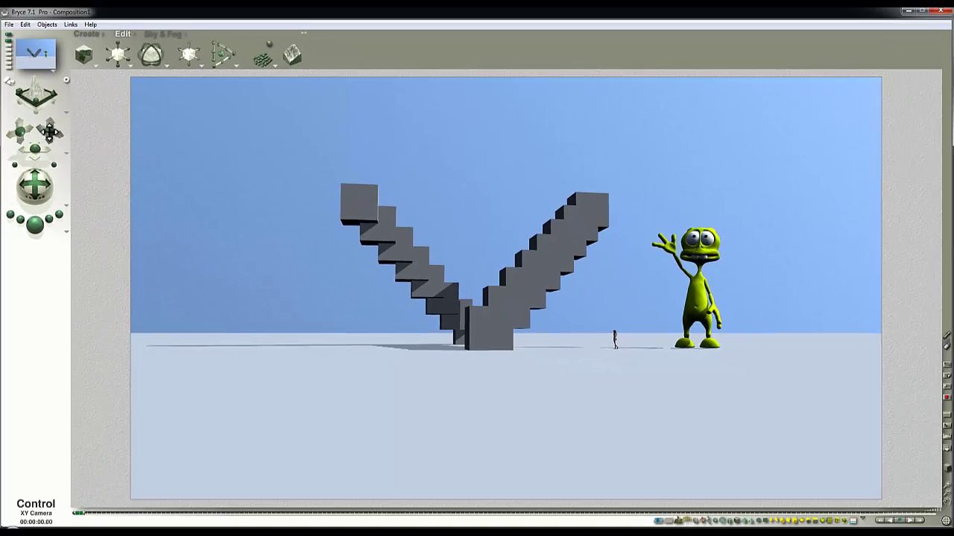
Step: Swing the camera up to a raised three-quarter view and render the scene
{"action": "left_click_drag", "start_coordinate": [46, 142], "coordinate": [36, 189]}
{"action": "left_click_drag", "start_coordinate": [35, 151], "coordinate": [53, 167]}
{"action": "left_click", "coordinate": [37, 227]}
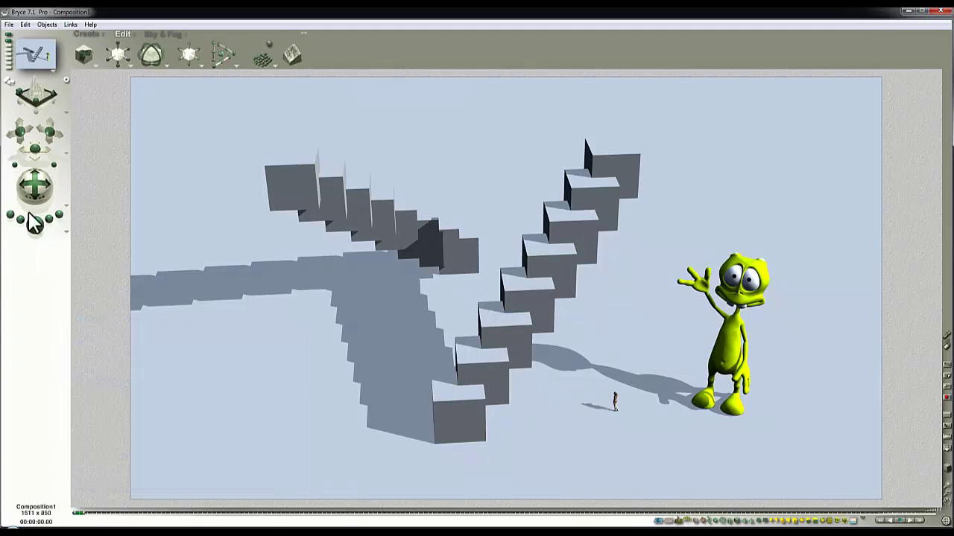
Step: Restore the stored front camera view and render the scene
{"action": "left_click", "coordinate": [7, 41]}
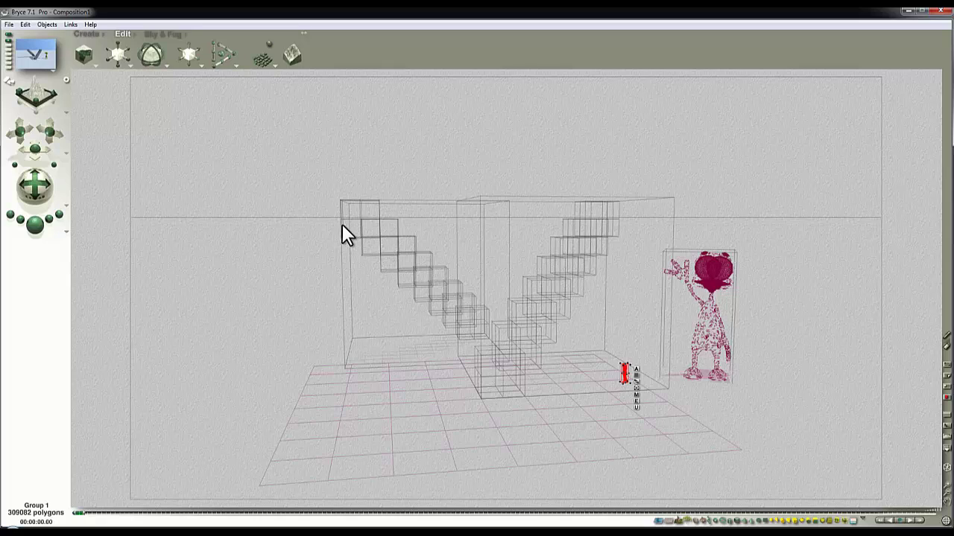
{"action": "left_click", "coordinate": [35, 223]}
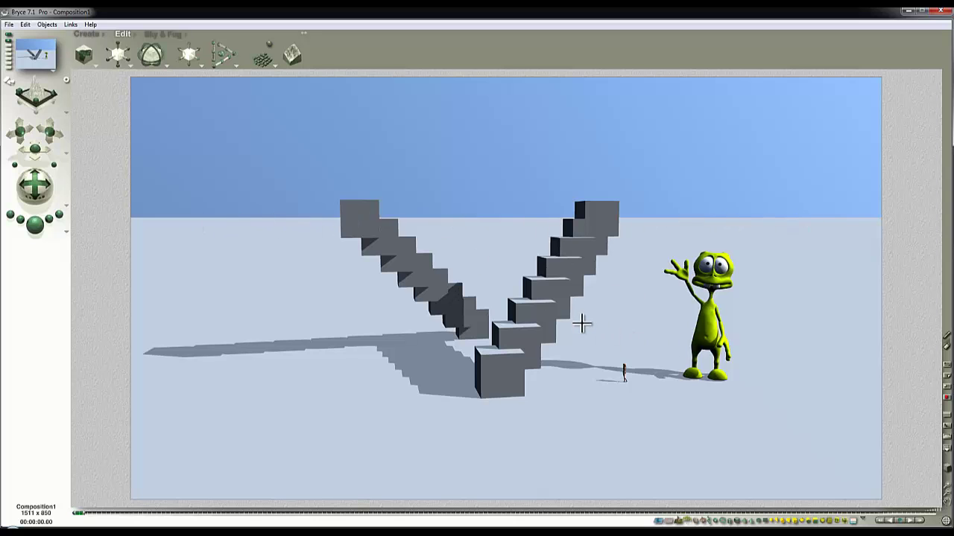
{"action": "key", "text": "5"}
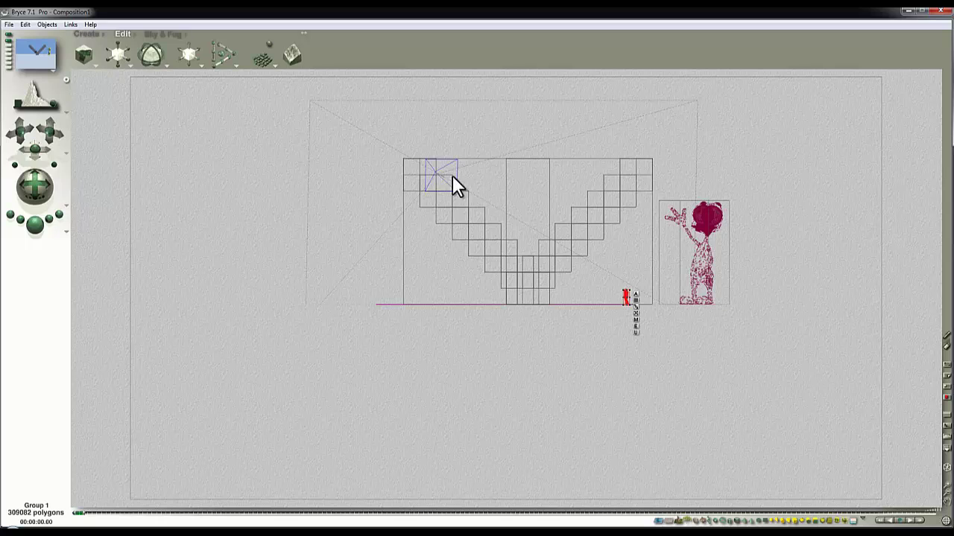
{"action": "key", "text": "3"}
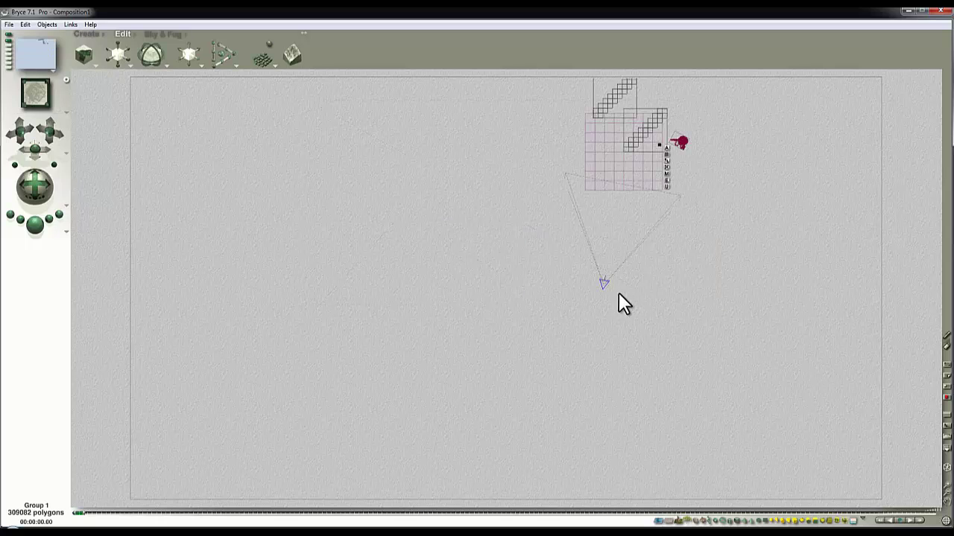
{"action": "key", "text": "5"}
{"action": "key", "text": "3"}
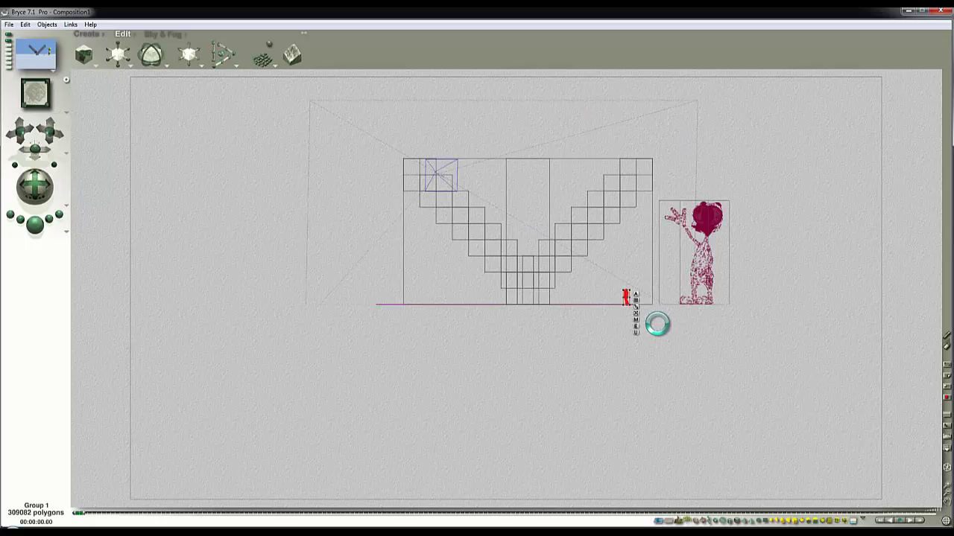
{"action": "key", "text": "1"}
{"action": "key", "text": "2"}
{"action": "key", "text": "3"}
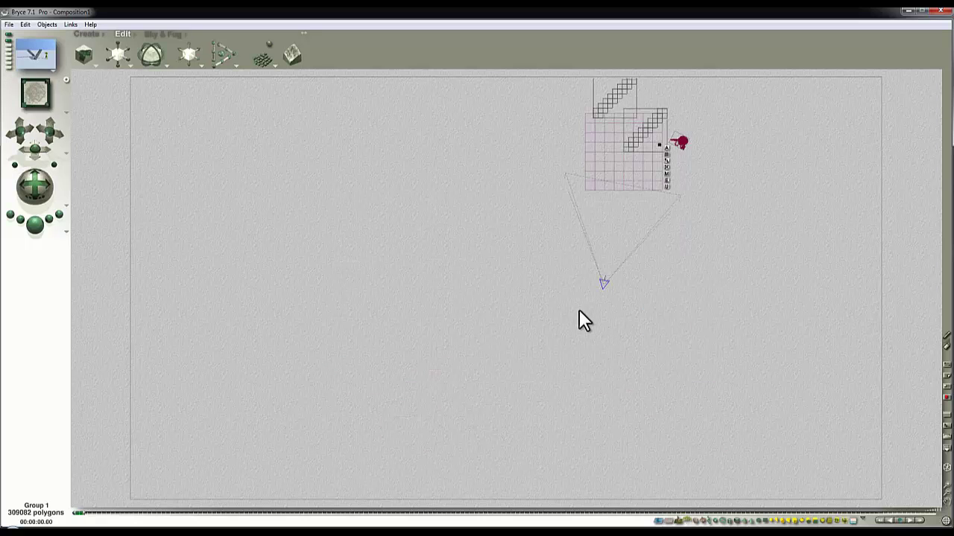
{"action": "key", "text": "8"}
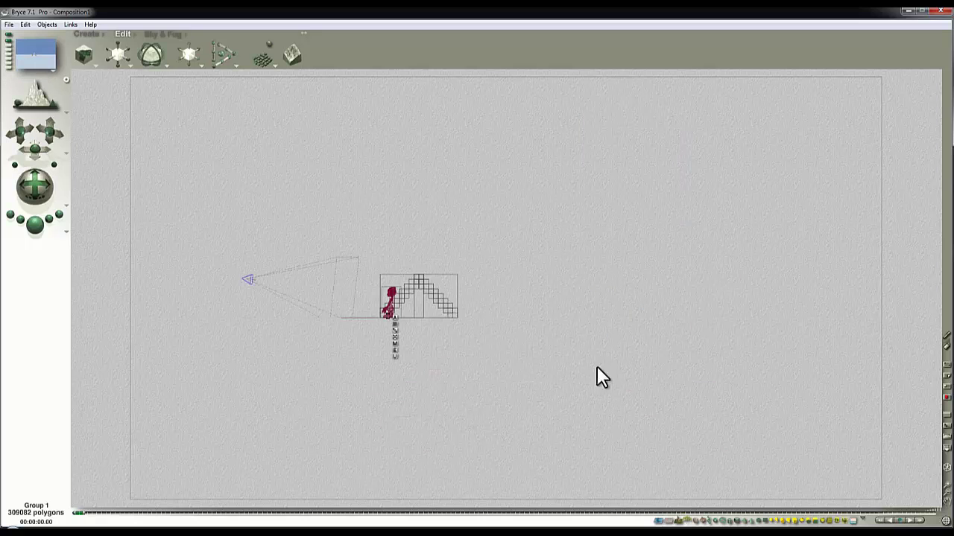
{"action": "left_click", "coordinate": [946, 481]}
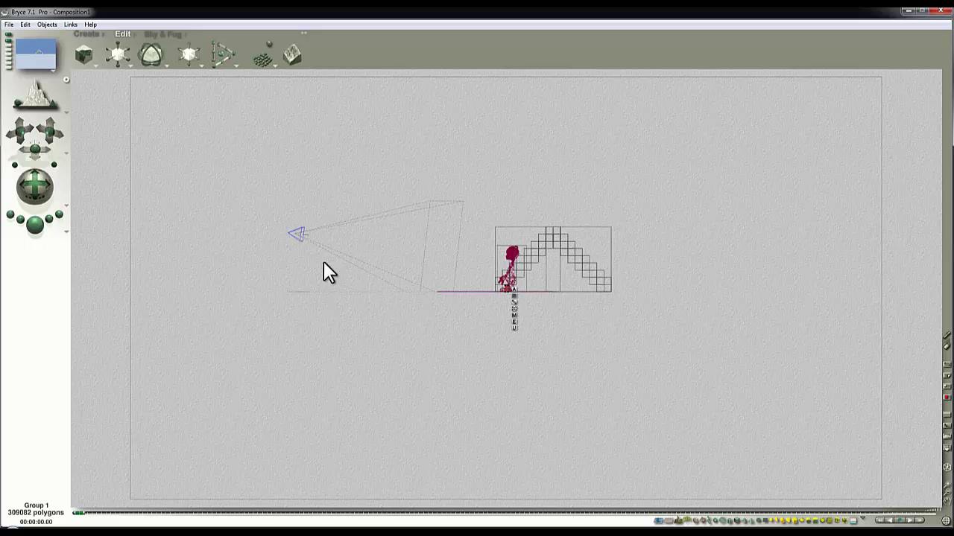
{"action": "key", "text": "3"}
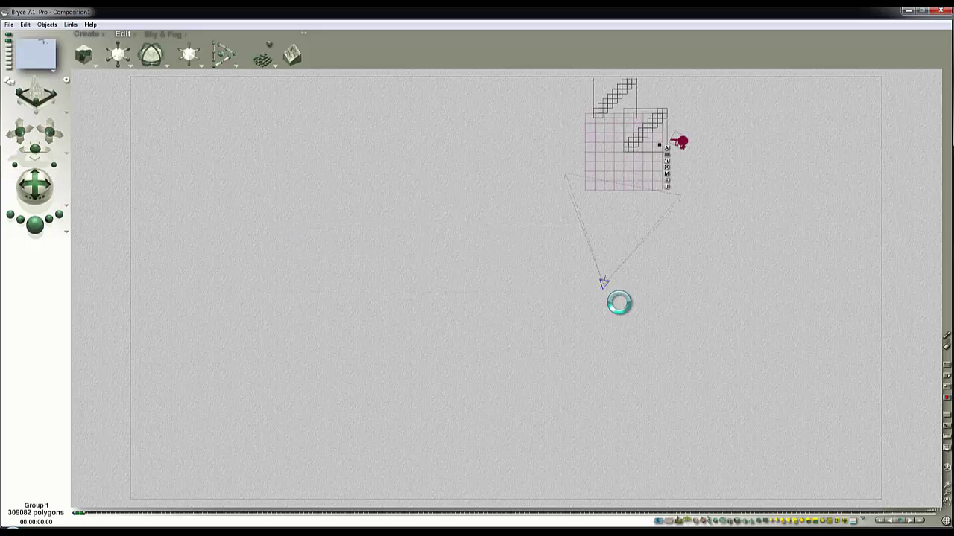
{"action": "key", "text": "1"}
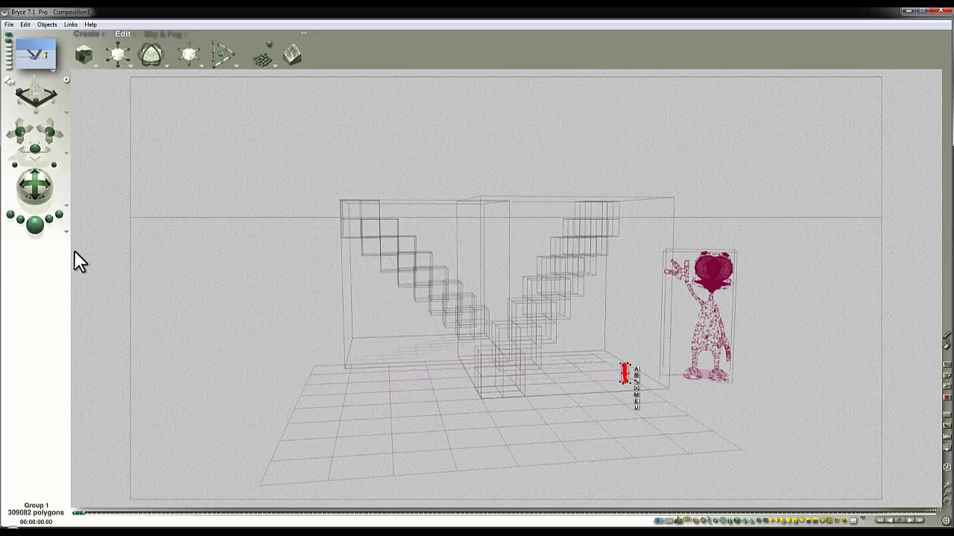
{"action": "key", "text": "ctrl+r"}
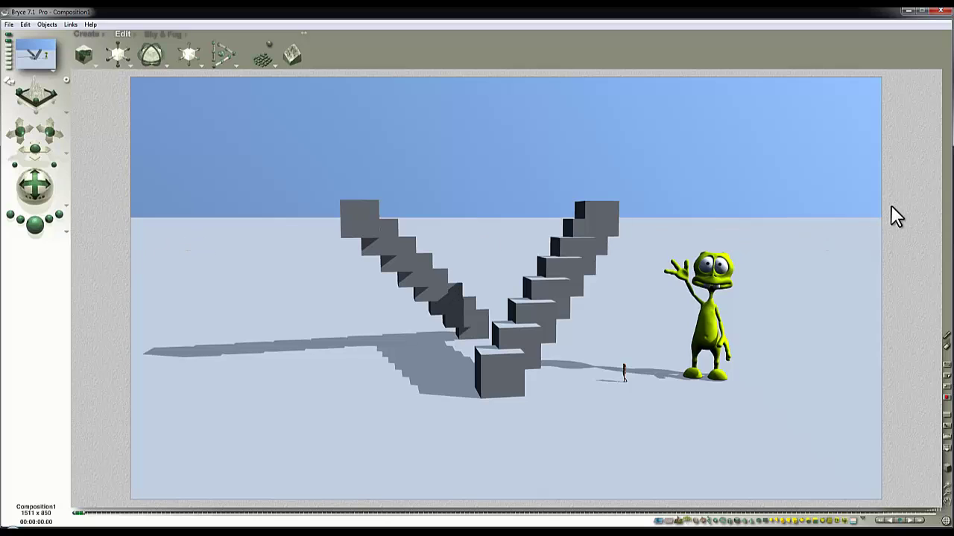